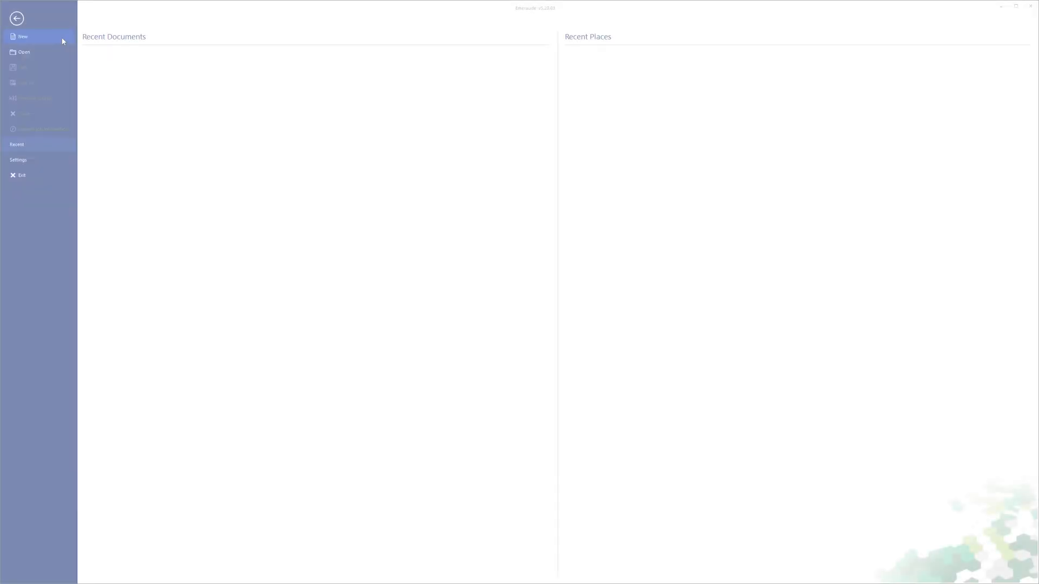
# Start a new document and set its job type to DTS, accepting the remaining job information defaults.
pyautogui.click(62, 41)
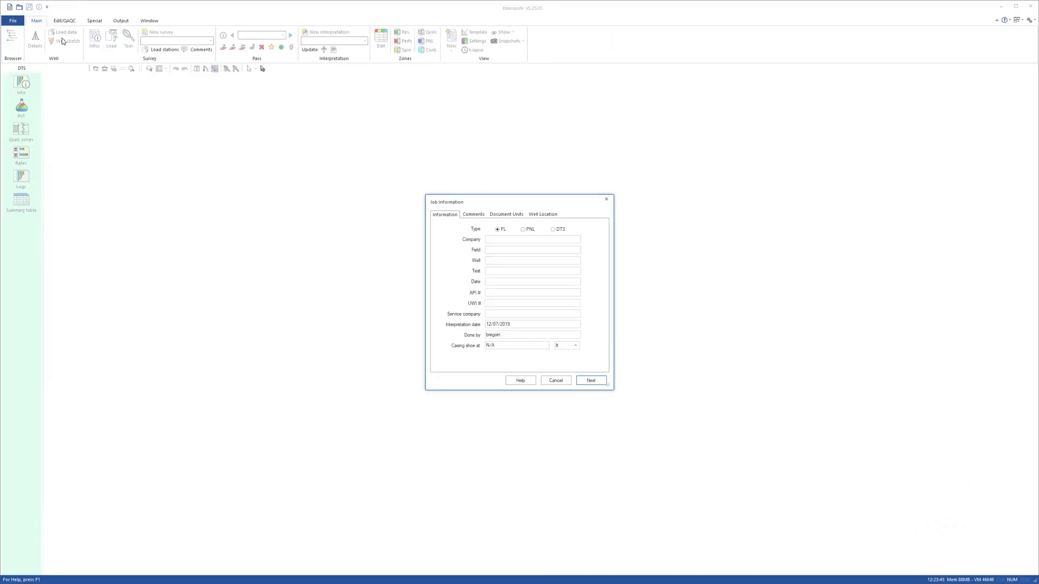
pyautogui.click(565, 212)
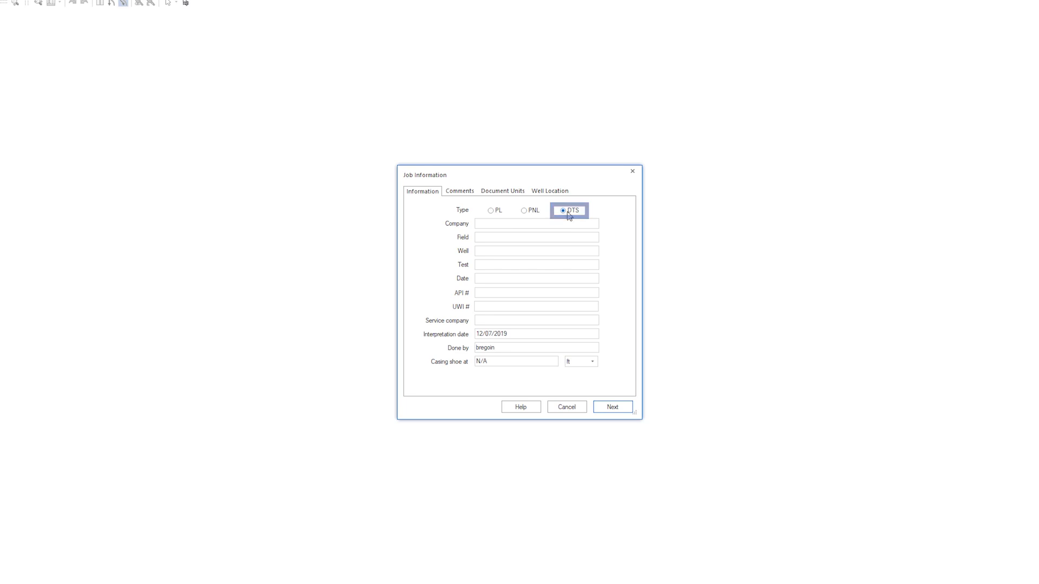
pyautogui.click(623, 408)
pyautogui.click(621, 398)
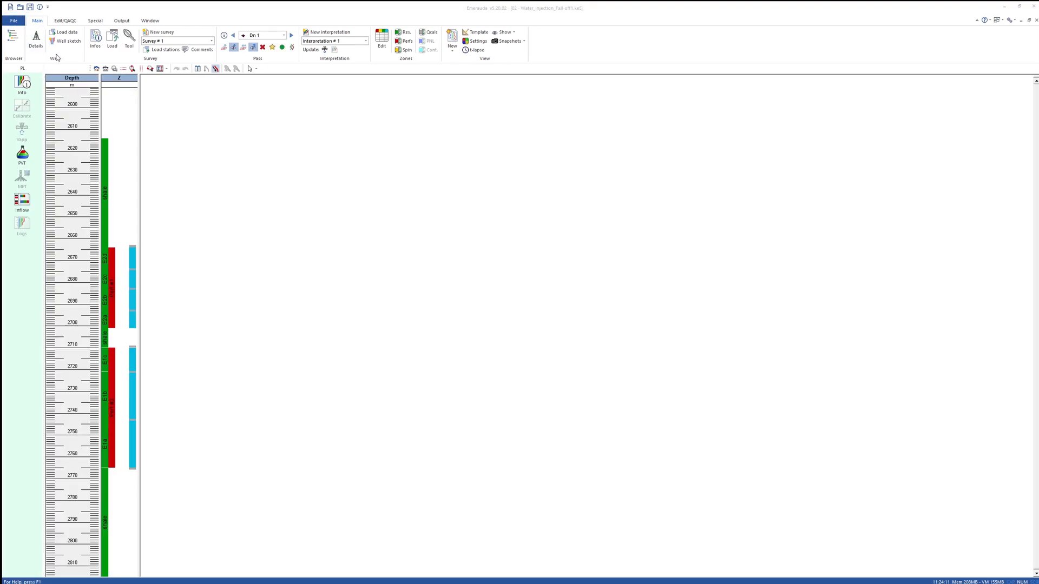
# Add the file 02 - Array_DTS.csv as the source for the survey's data import.
pyautogui.click(117, 55)
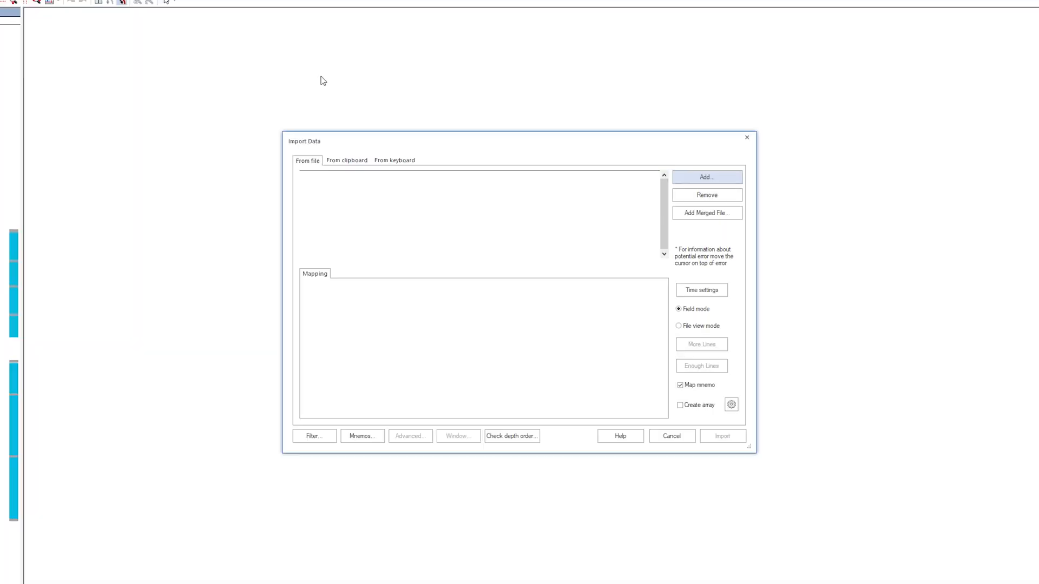
pyautogui.click(680, 179)
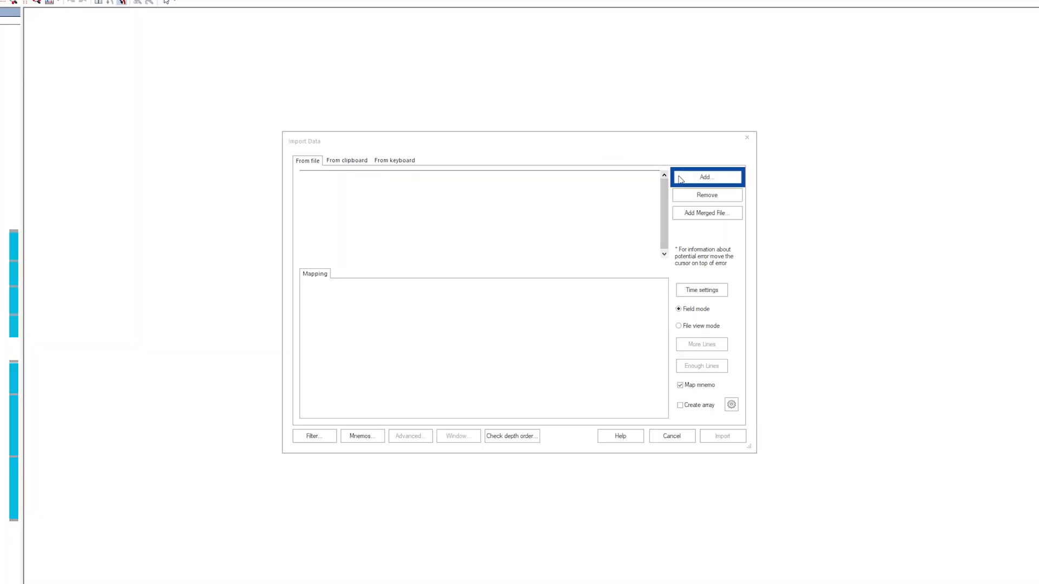
pyautogui.click(652, 230)
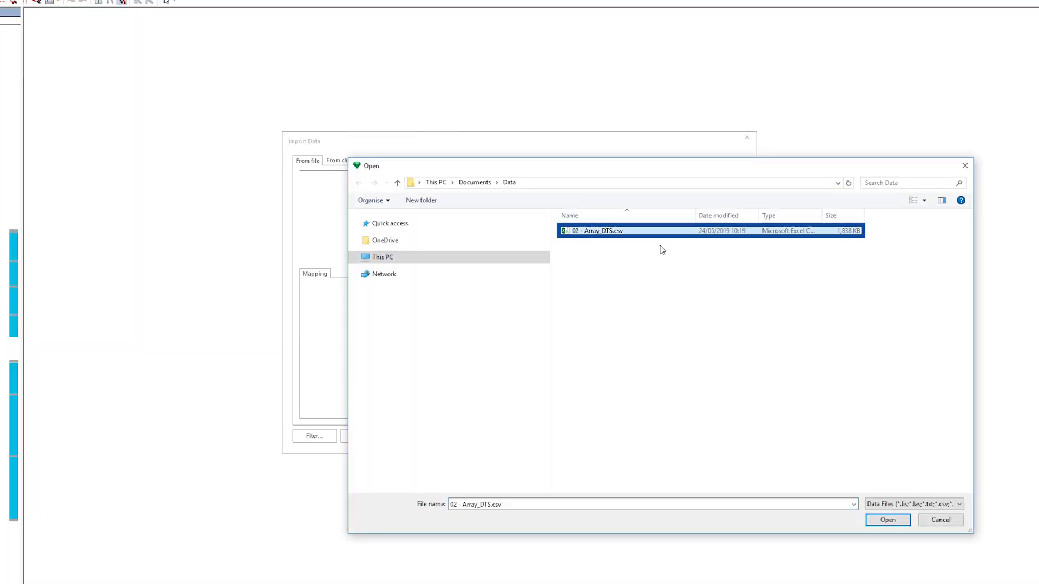
pyautogui.click(877, 521)
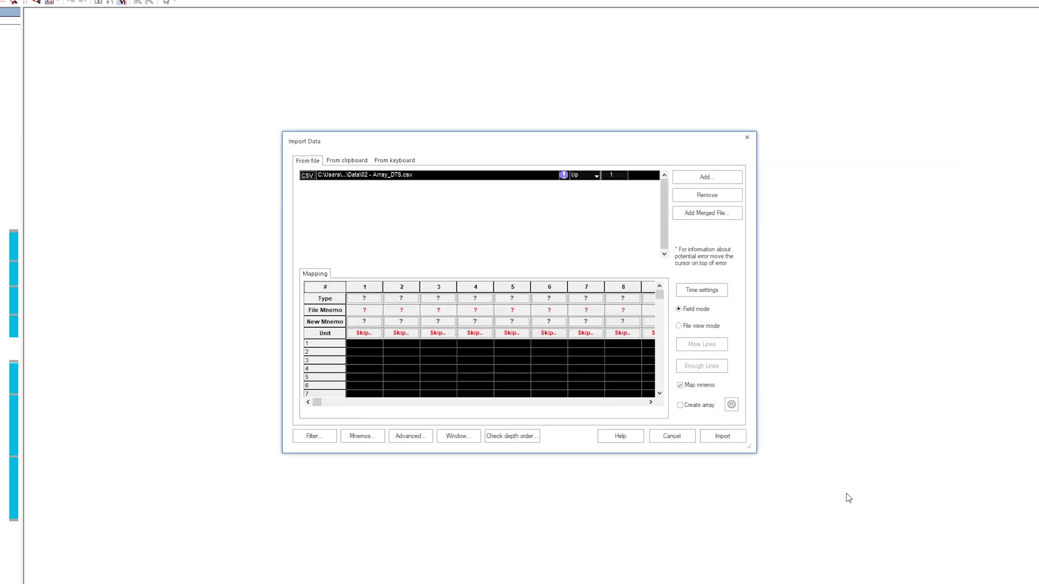
# Enable array creation for the imported file and load the trace times from line number 2.
pyautogui.click(680, 327)
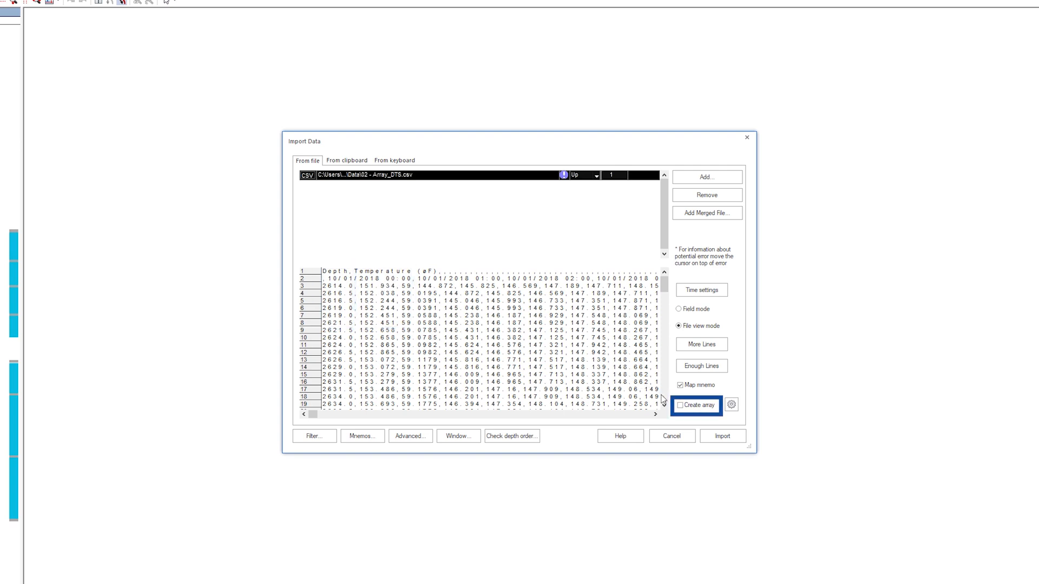
pyautogui.click(680, 406)
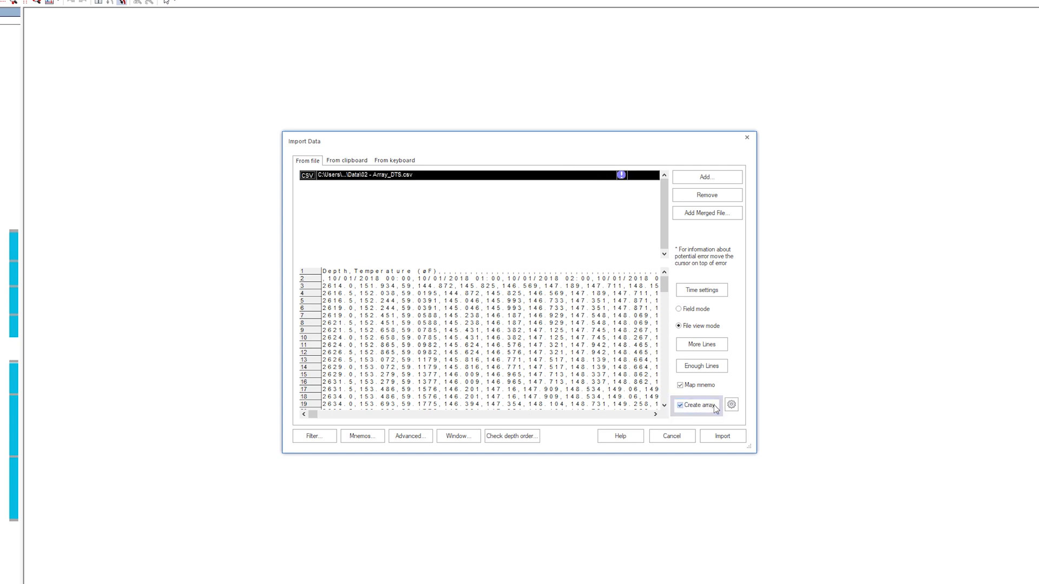
pyautogui.click(731, 405)
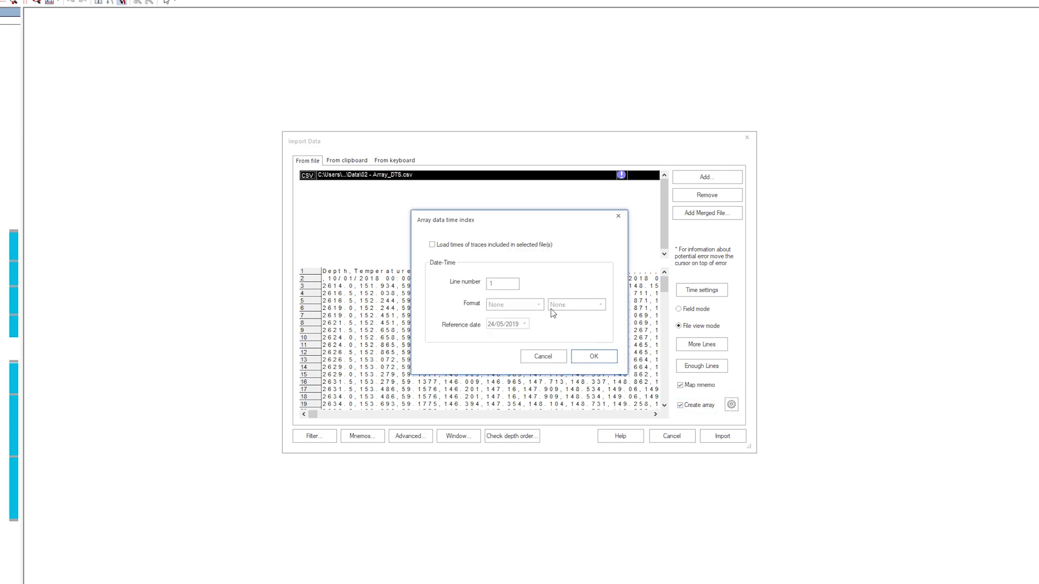
pyautogui.click(433, 245)
pyautogui.press('Tab')
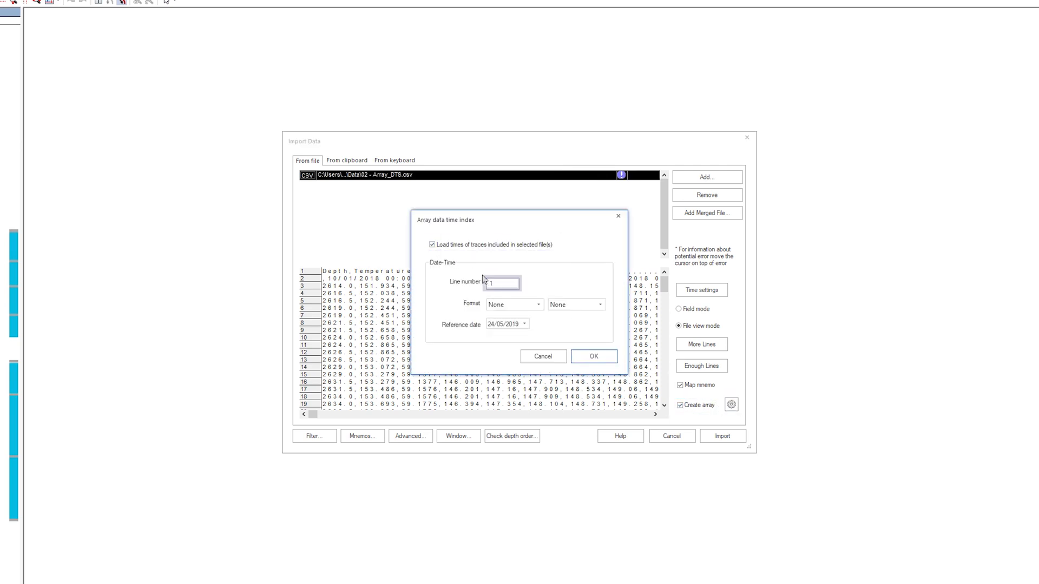
pyautogui.write('2')
pyautogui.press('Tab')
# Set the trace date-time format to D/M/Y with H:M and accept the array time index settings.
pyautogui.click(538, 304)
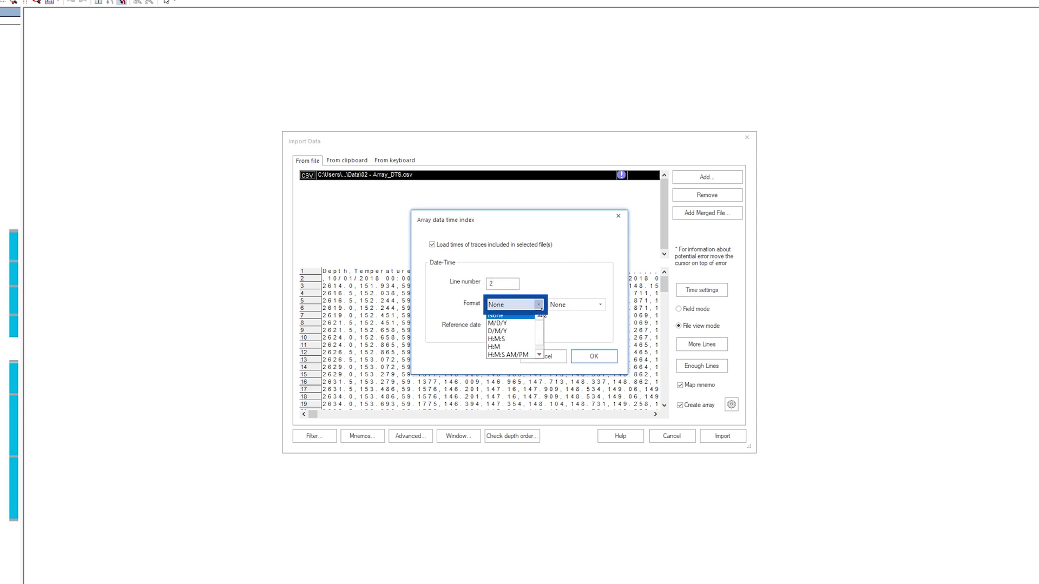
pyautogui.click(530, 330)
pyautogui.click(602, 305)
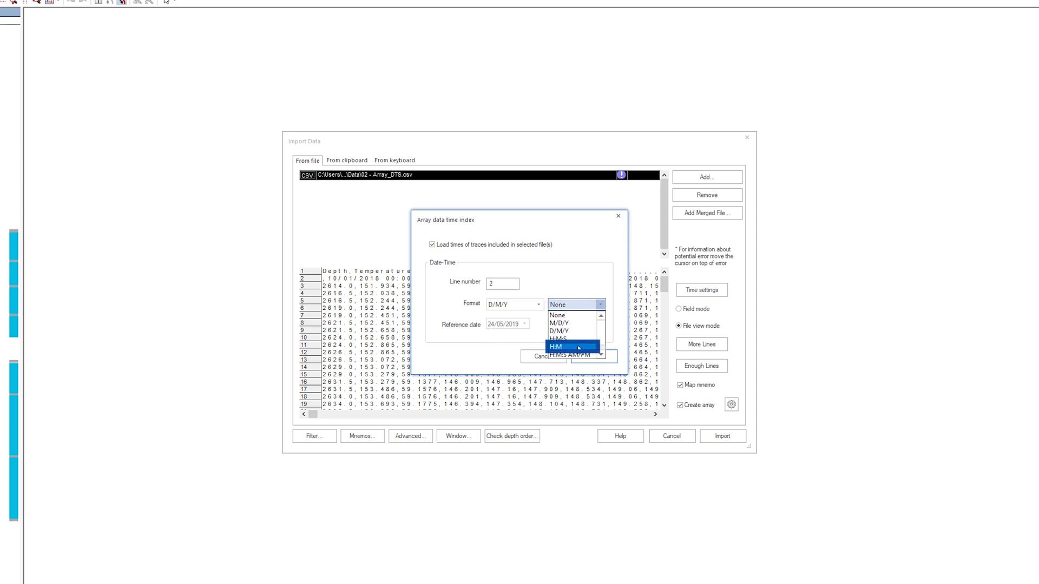
pyautogui.click(578, 345)
pyautogui.click(581, 354)
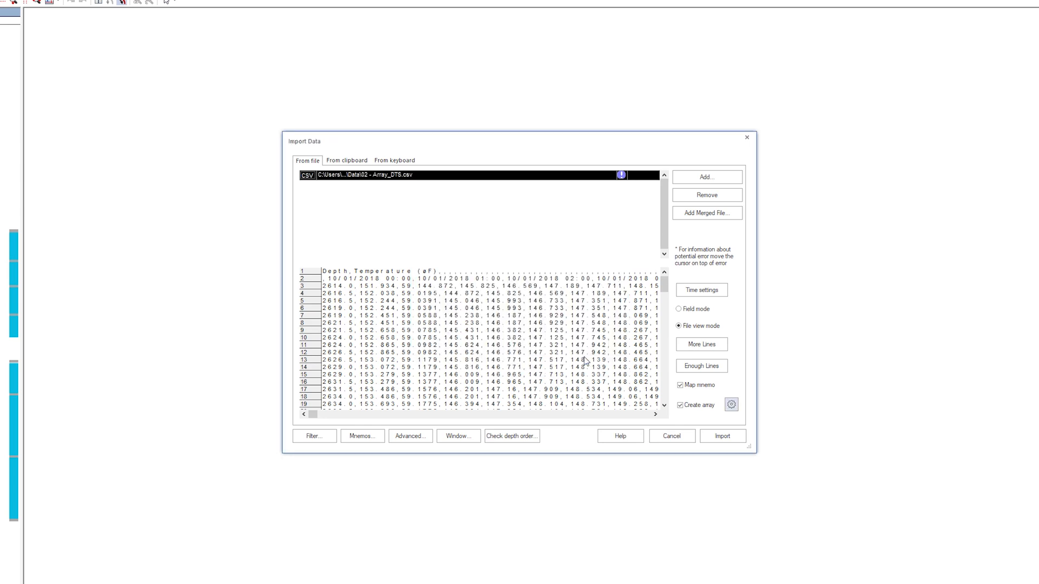
# In field mode, map column 1 as Depth and column 2 onward as Temperature.
pyautogui.click(678, 309)
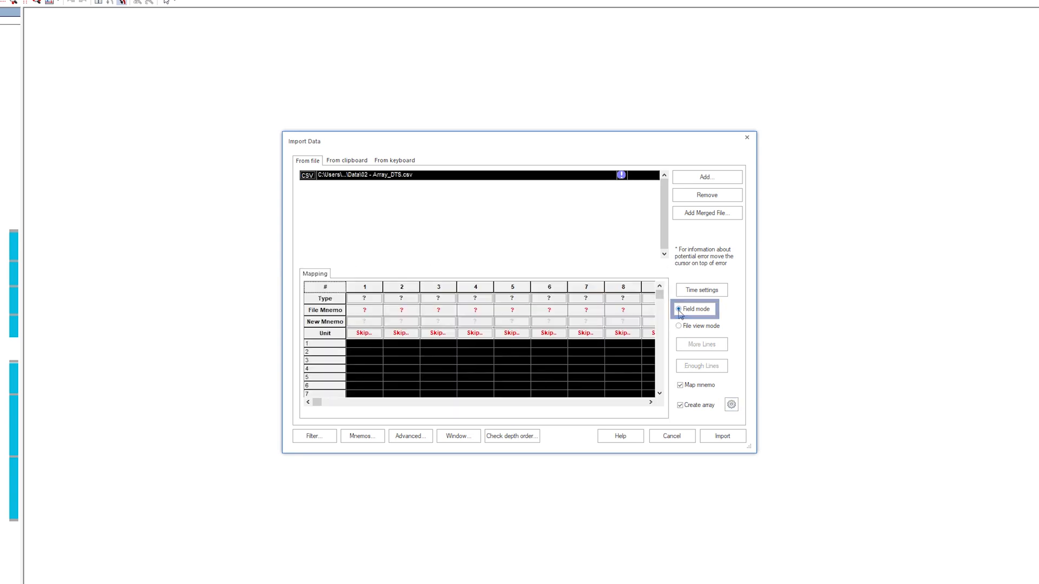
pyautogui.click(379, 298)
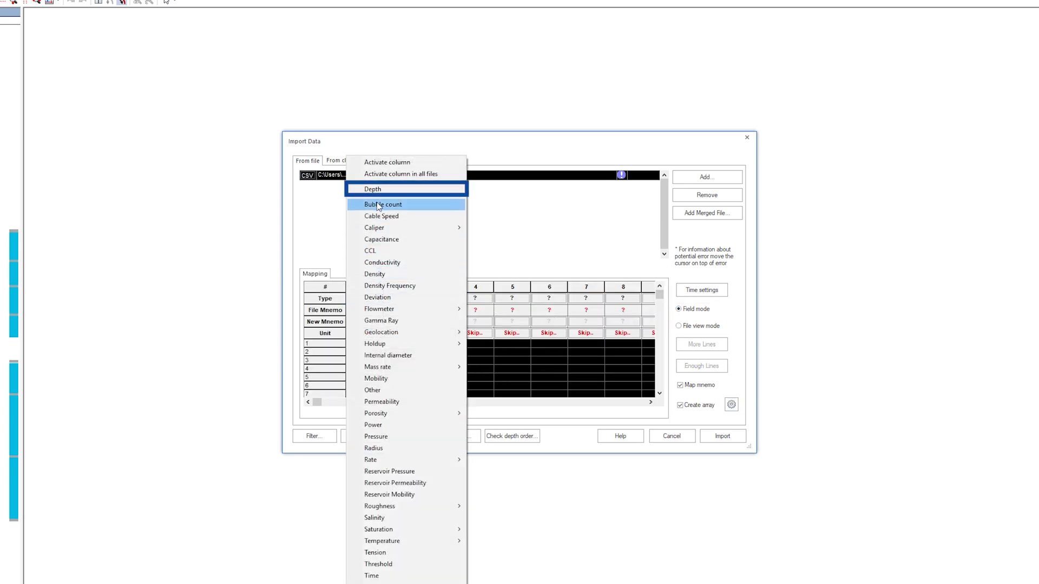
pyautogui.click(378, 190)
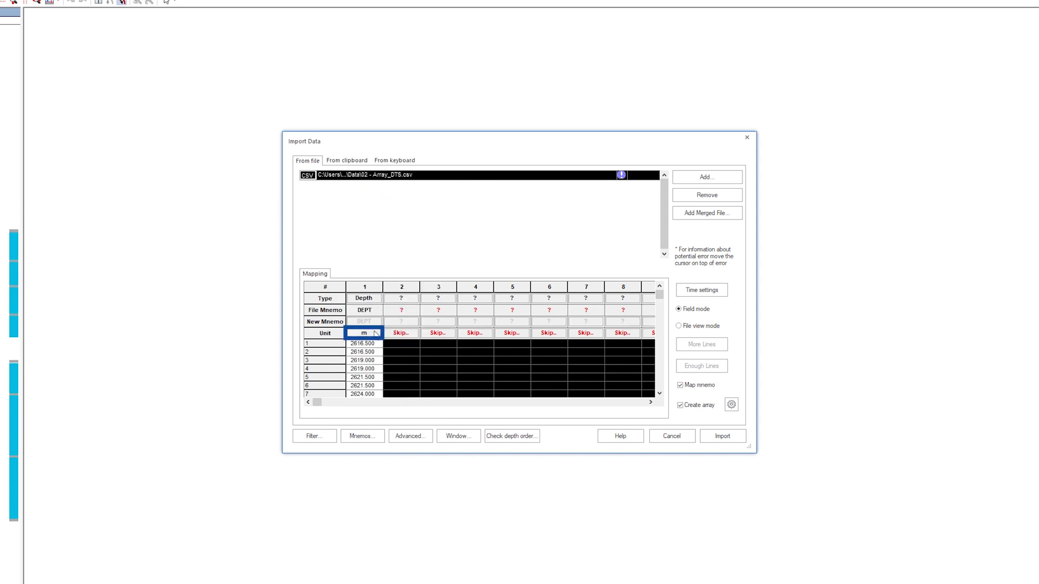
pyautogui.click(413, 299)
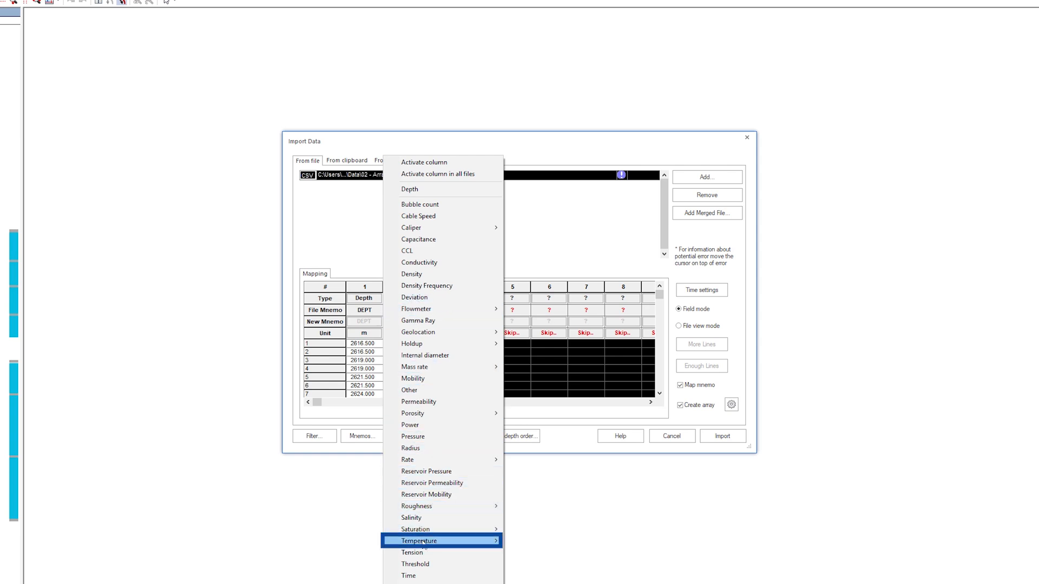
pyautogui.moveTo(422, 542)
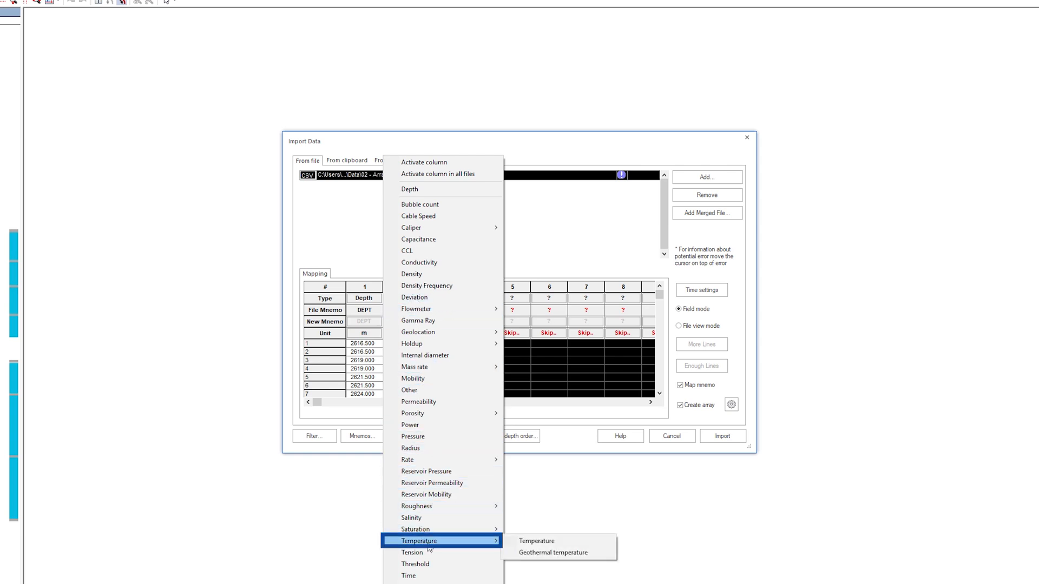
pyautogui.click(511, 543)
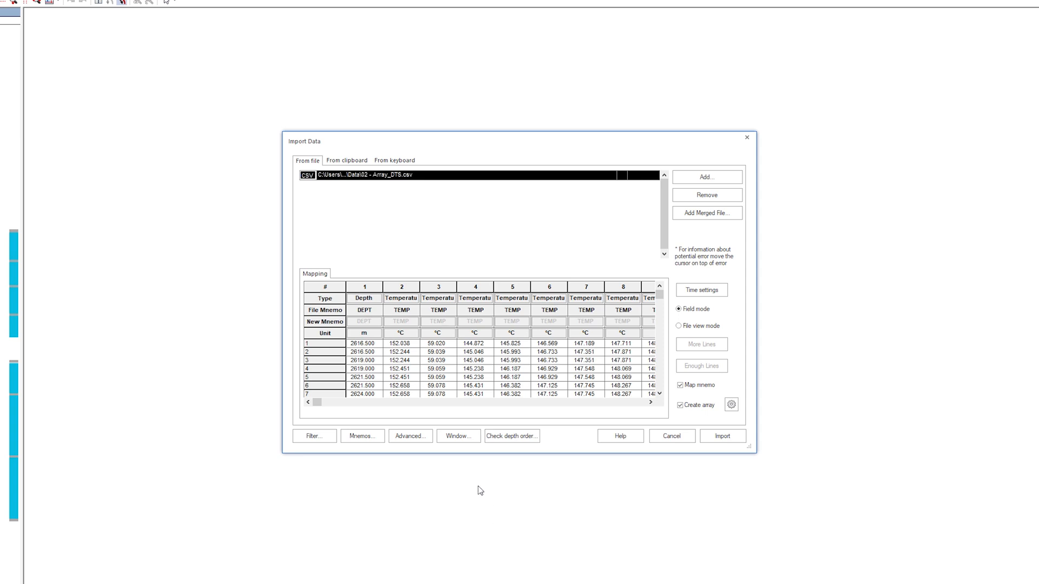
# Set the temperature columns' unit to °F and import the data as an array named TEMP.
pyautogui.click(412, 334)
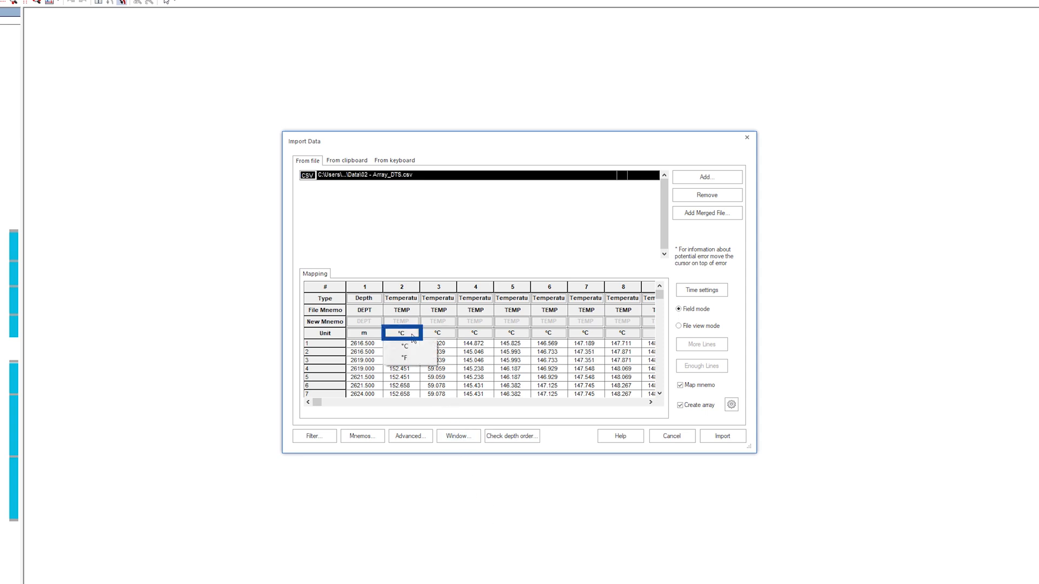
pyautogui.click(424, 361)
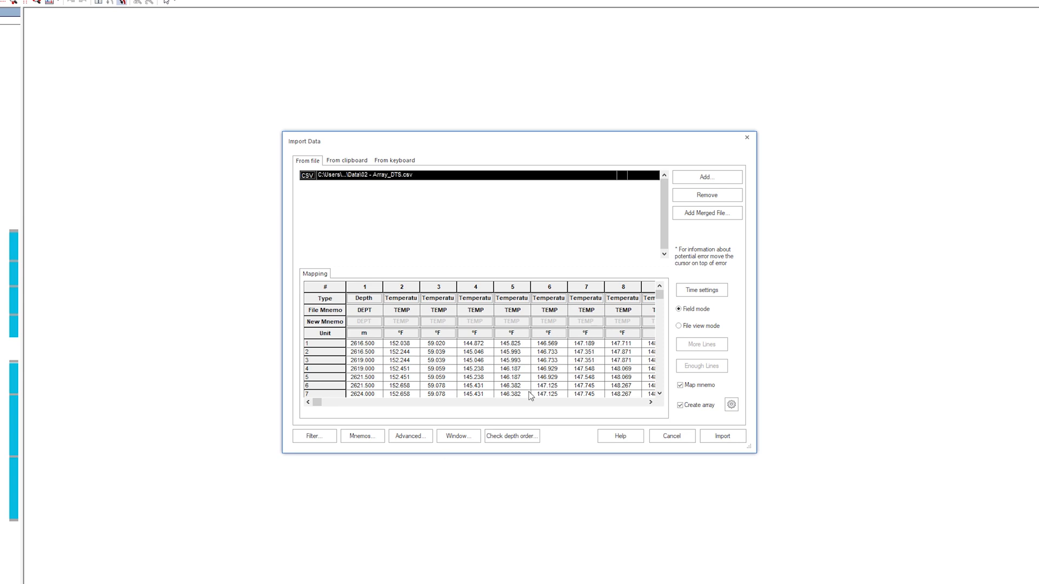
pyautogui.click(709, 438)
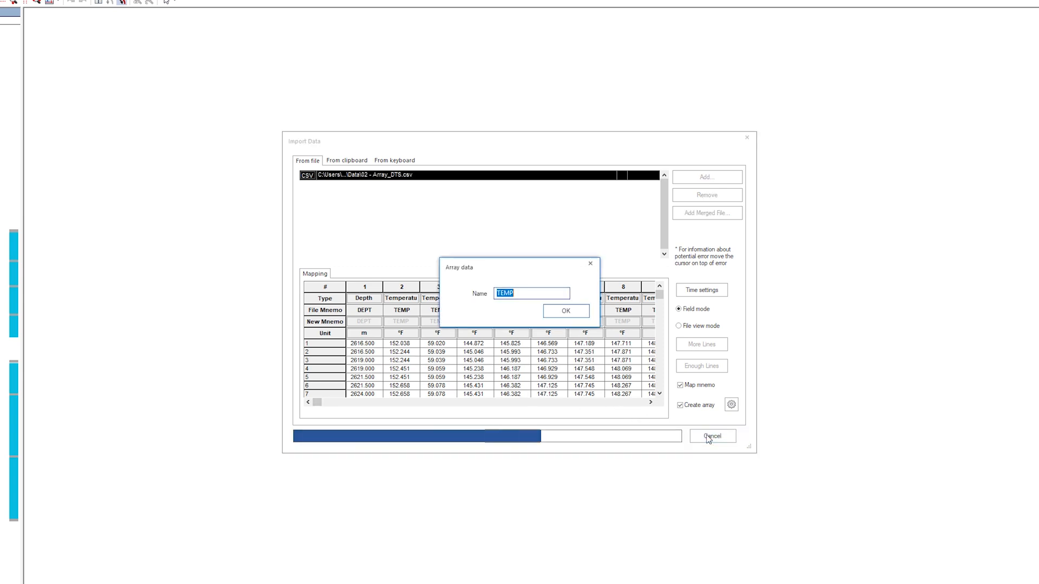
pyautogui.click(567, 311)
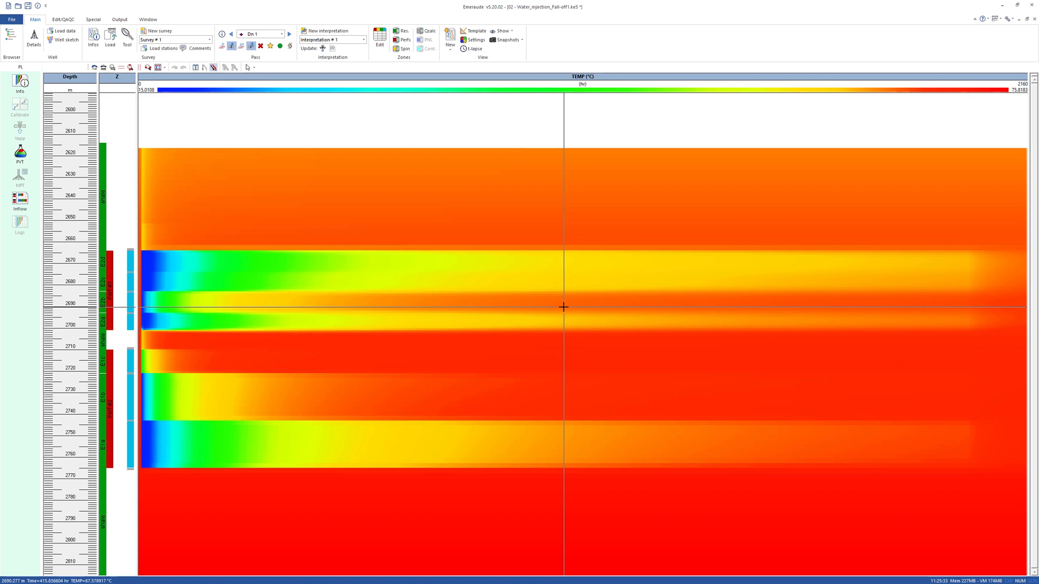
# Explore the TEMP array data and zoom its image to depths from about 2643 to 2815 m.
pyautogui.rightClick(563, 307)
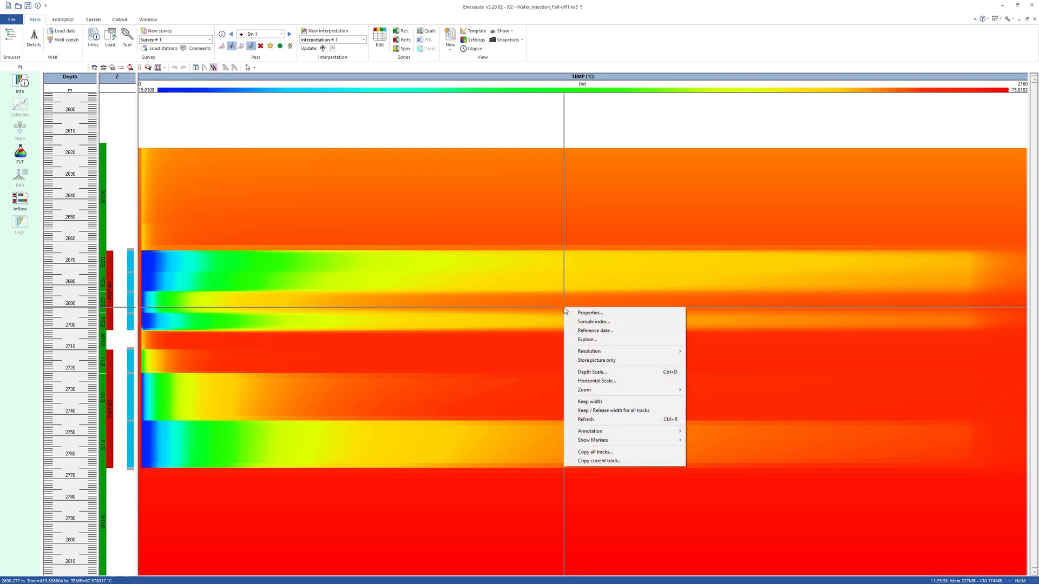
pyautogui.click(574, 340)
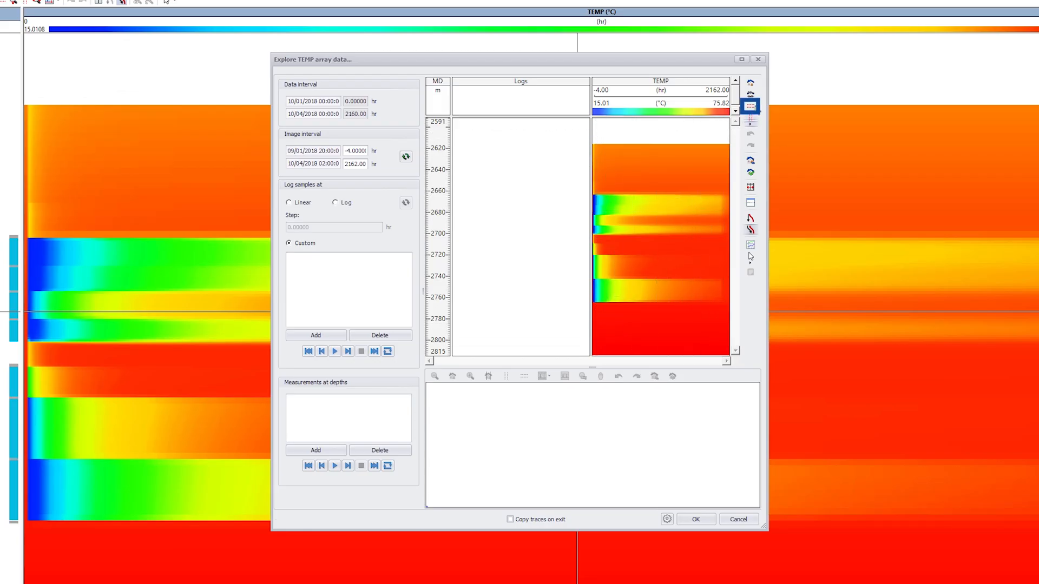
pyautogui.click(750, 106)
pyautogui.click(688, 173)
pyautogui.click(721, 361)
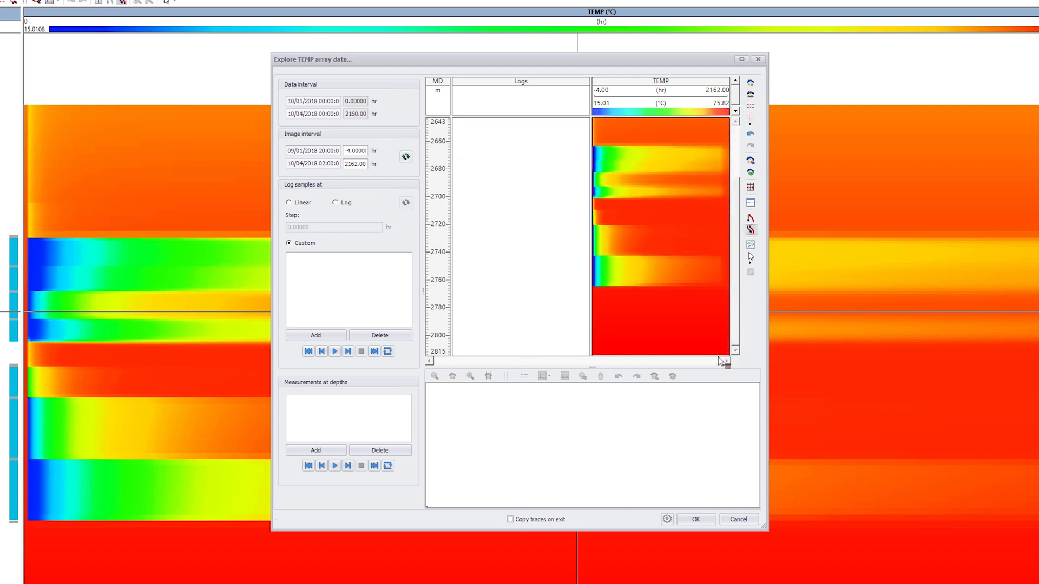
# Show the temperature log for the time of about 854 hr on the TEMP image.
pyautogui.rightClick(648, 159)
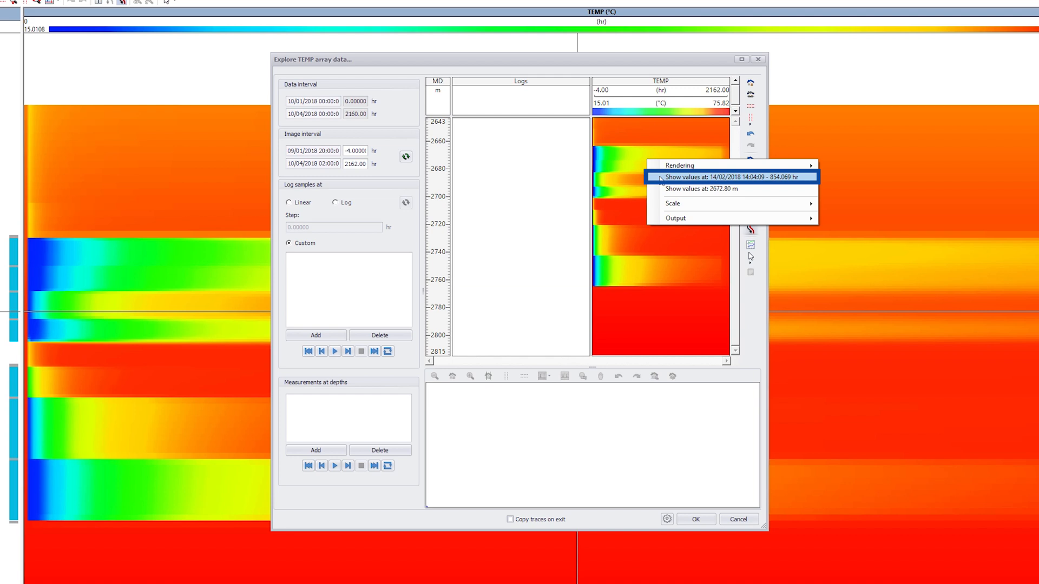
pyautogui.click(661, 179)
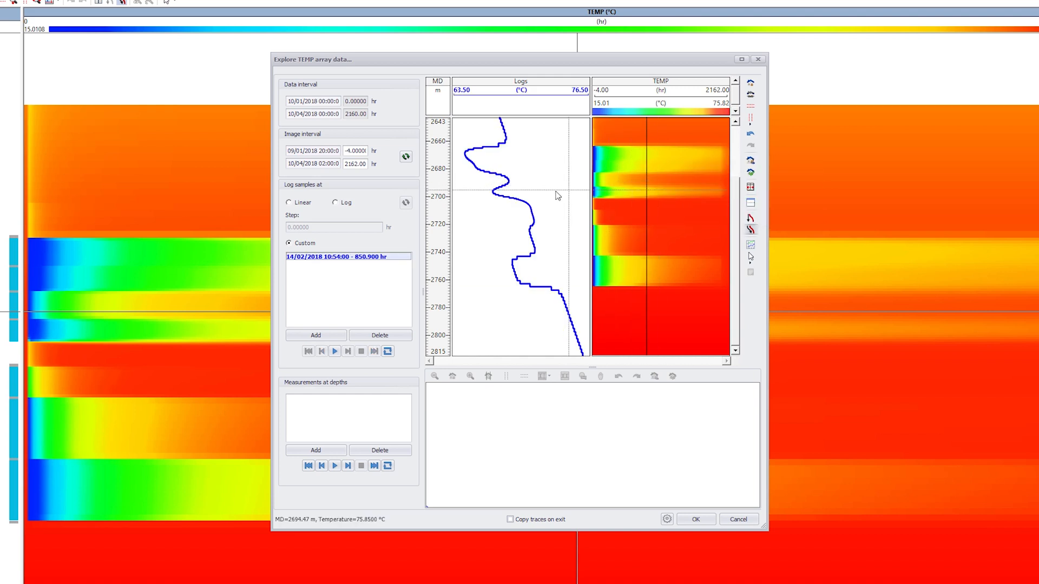
# Generate temperature logs at linear time intervals with a 100 hr step and go through the samples.
pyautogui.click(290, 202)
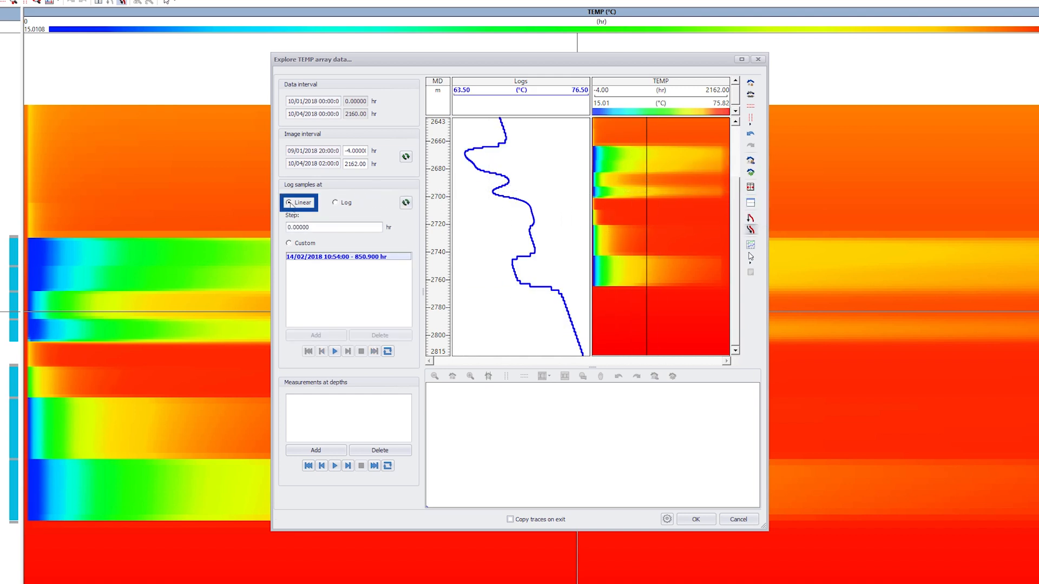
pyautogui.moveTo(310, 228); pyautogui.dragTo(281, 230)
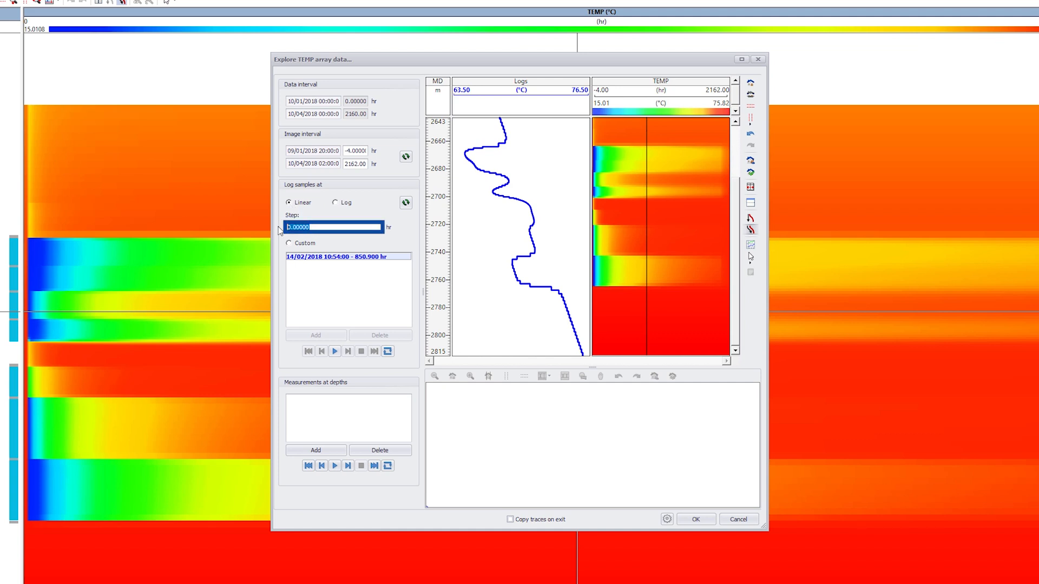
pyautogui.write('100')
pyautogui.click(406, 202)
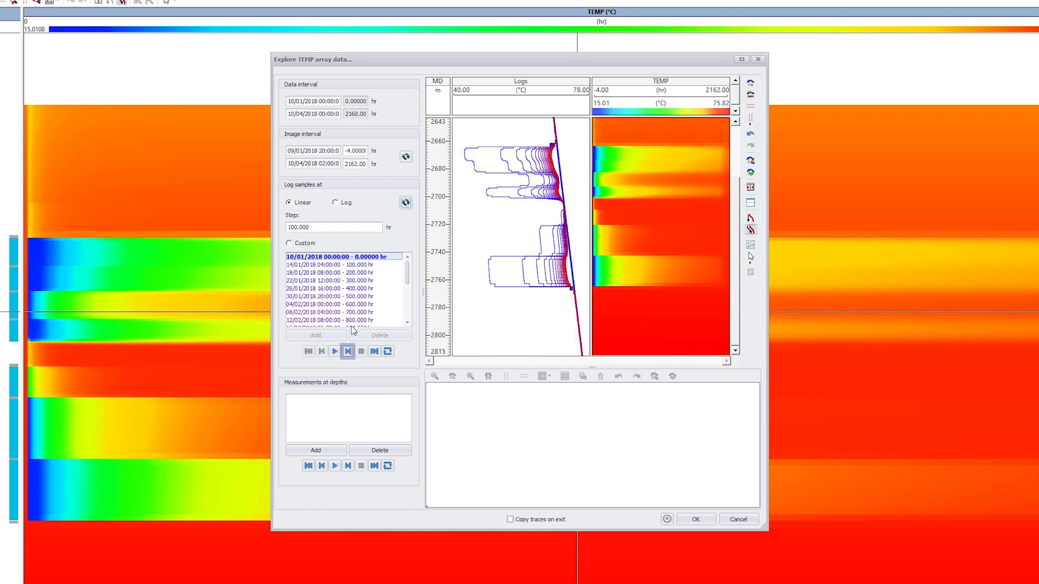
pyautogui.click(348, 351)
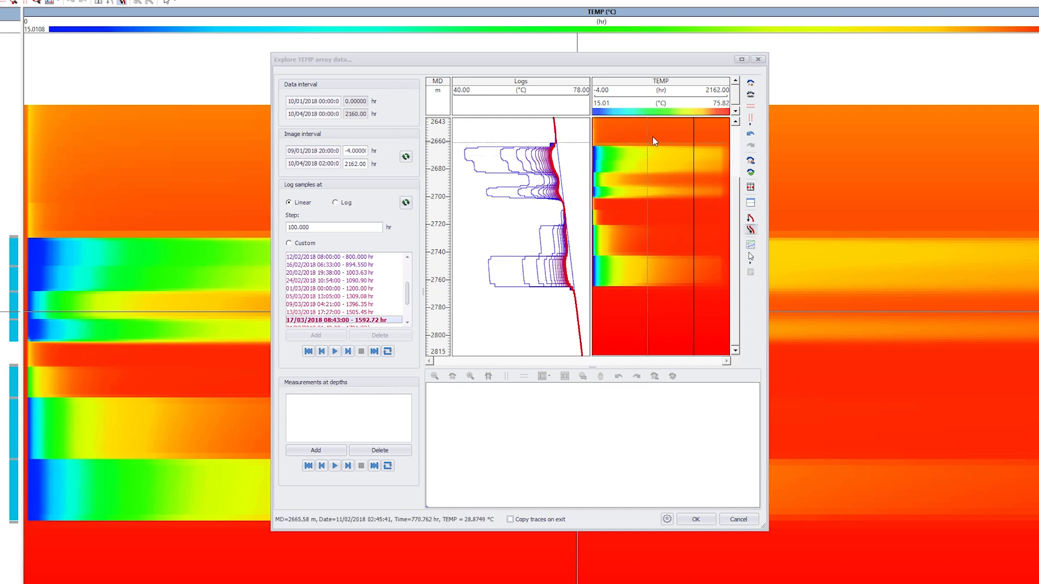
# Plot the temperature against time at a depth of about 2645 m.
pyautogui.rightClick(663, 123)
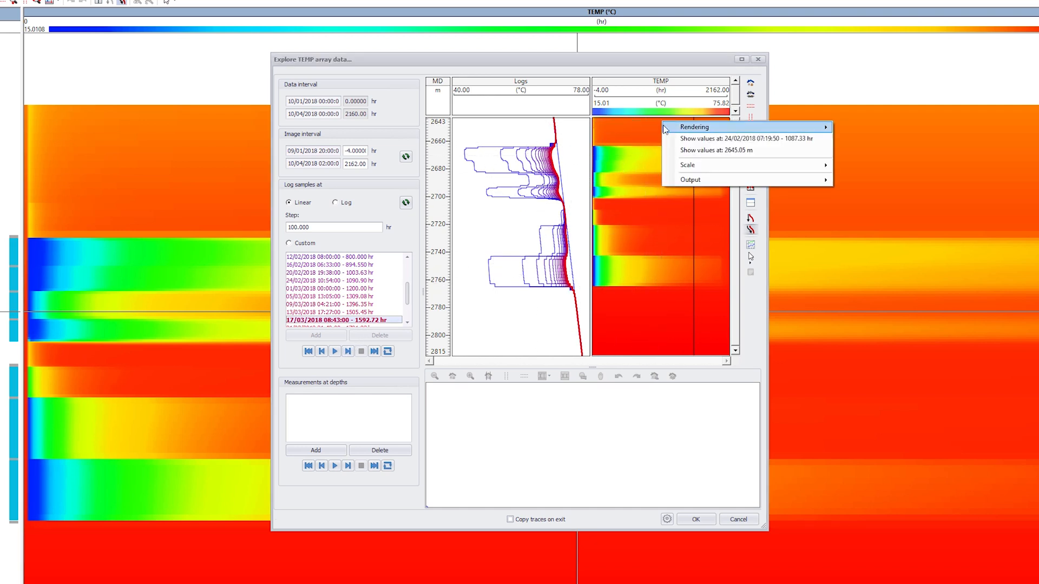
pyautogui.click(673, 151)
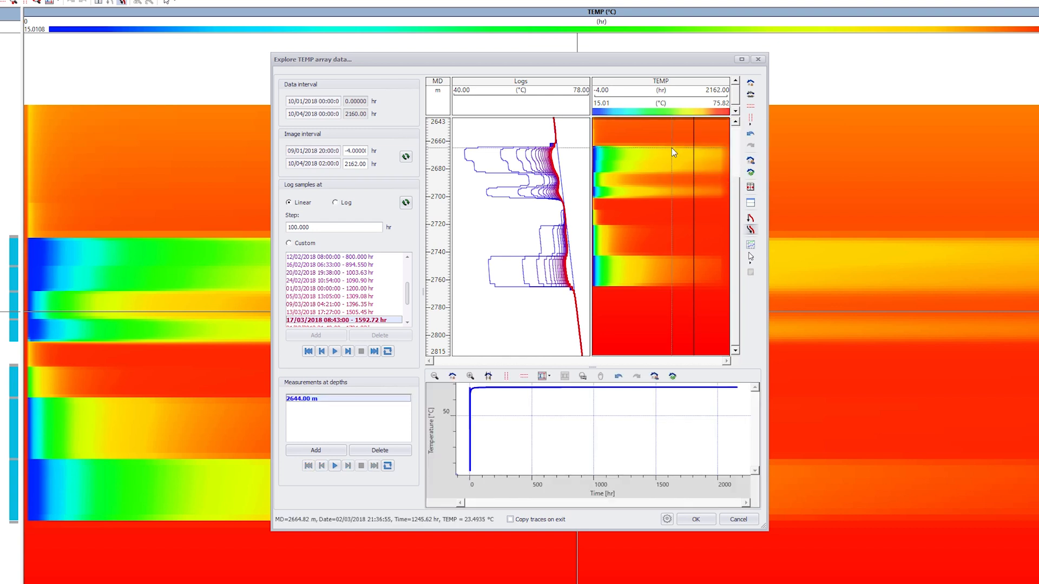
# Plot the temperature against time at depths of about 2673, 2728 and 2758 m from the TEMP image.
pyautogui.rightClick(672, 160)
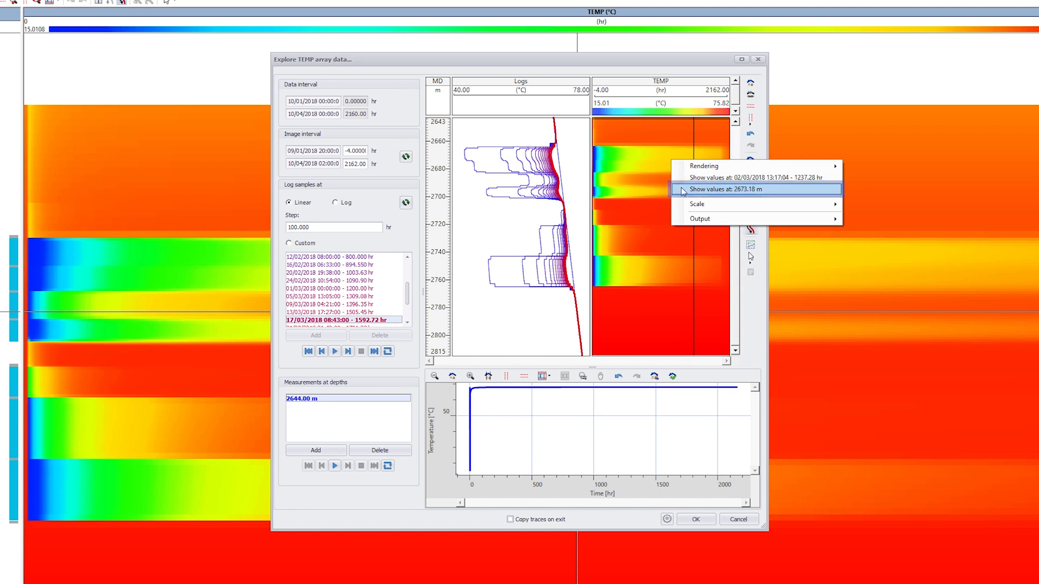
pyautogui.click(683, 189)
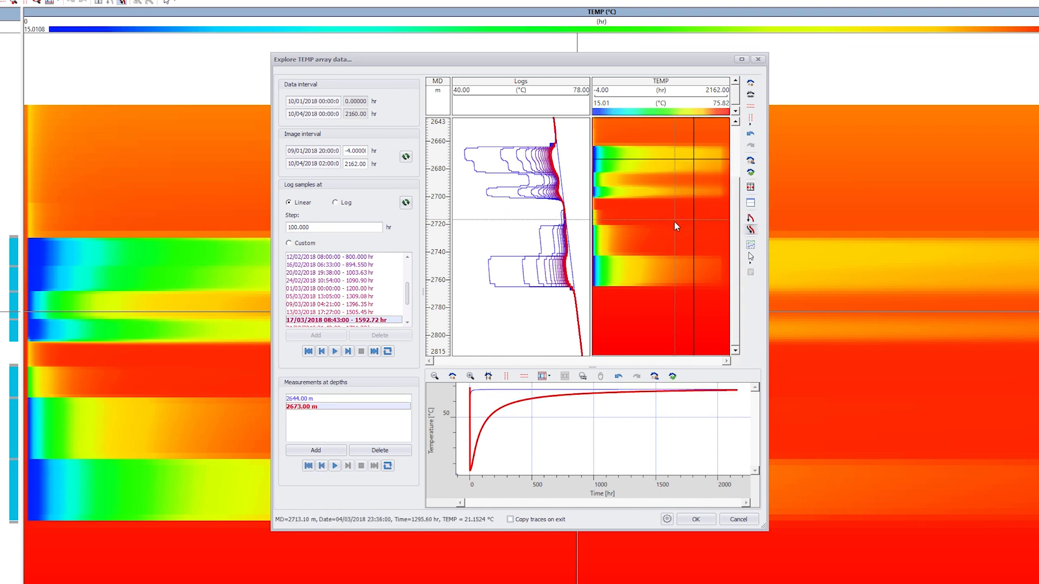
pyautogui.rightClick(673, 238)
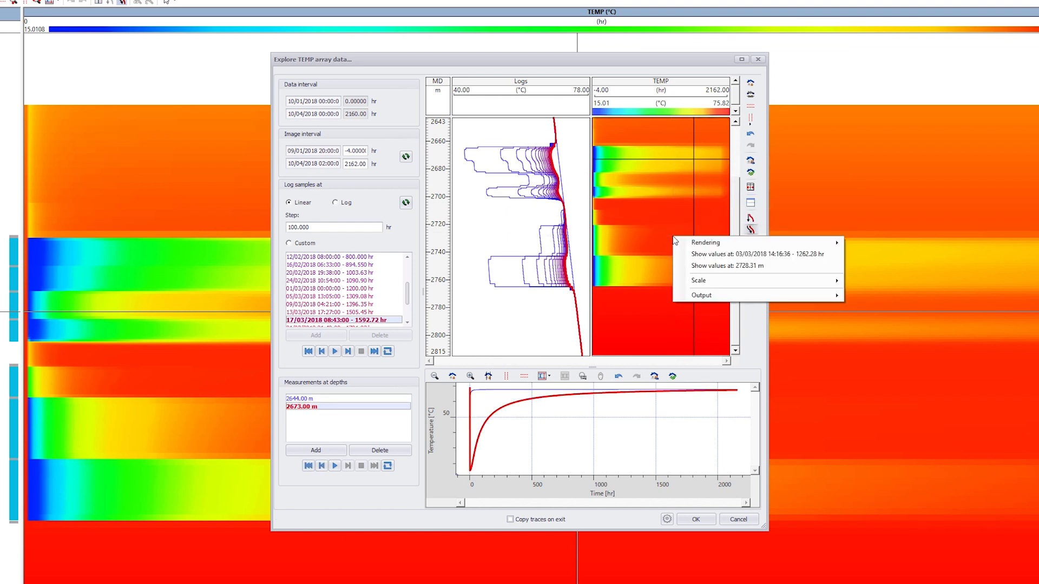
pyautogui.click(682, 266)
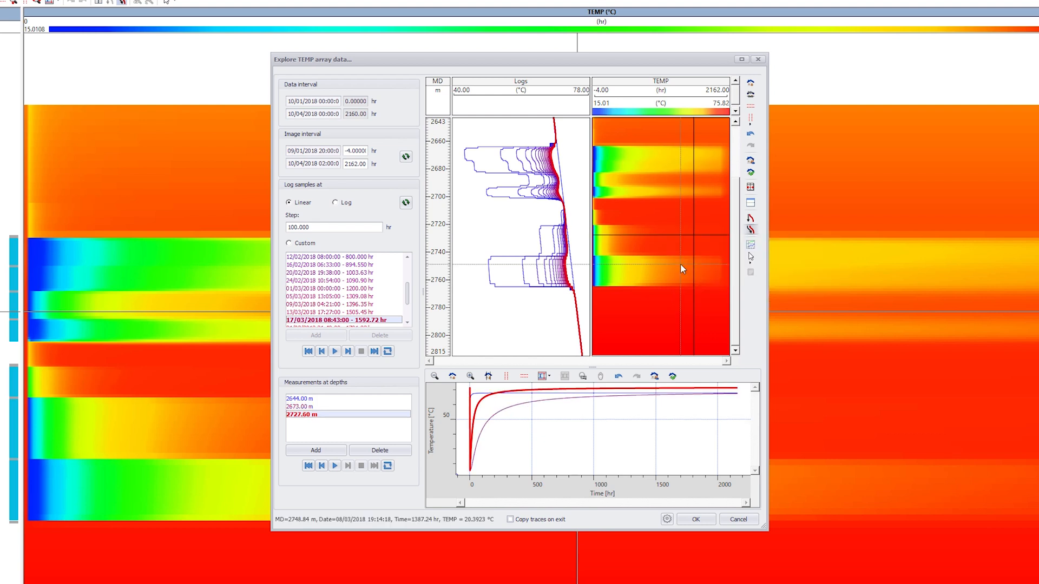
pyautogui.rightClick(680, 277)
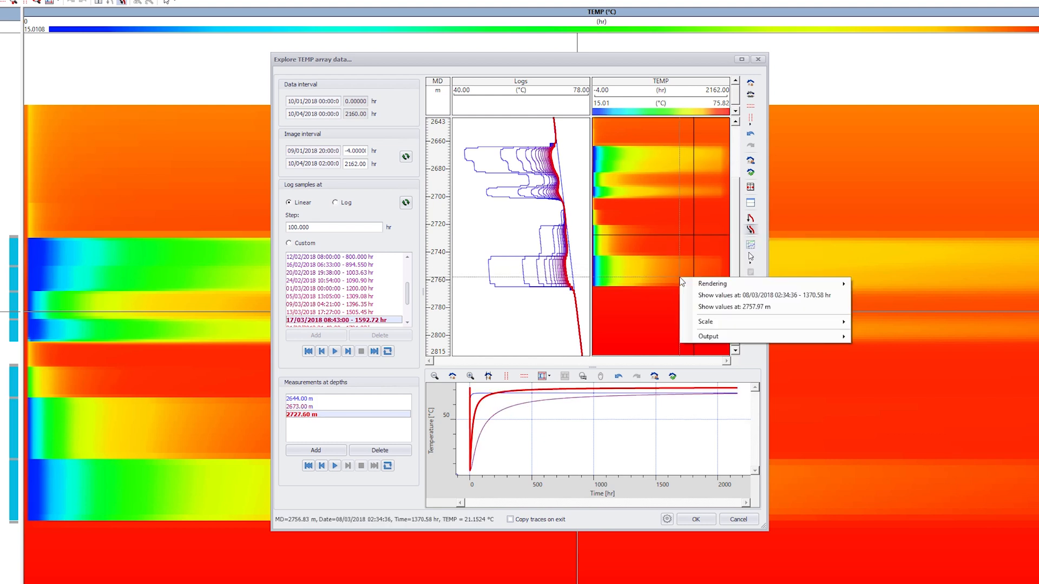
pyautogui.click(691, 308)
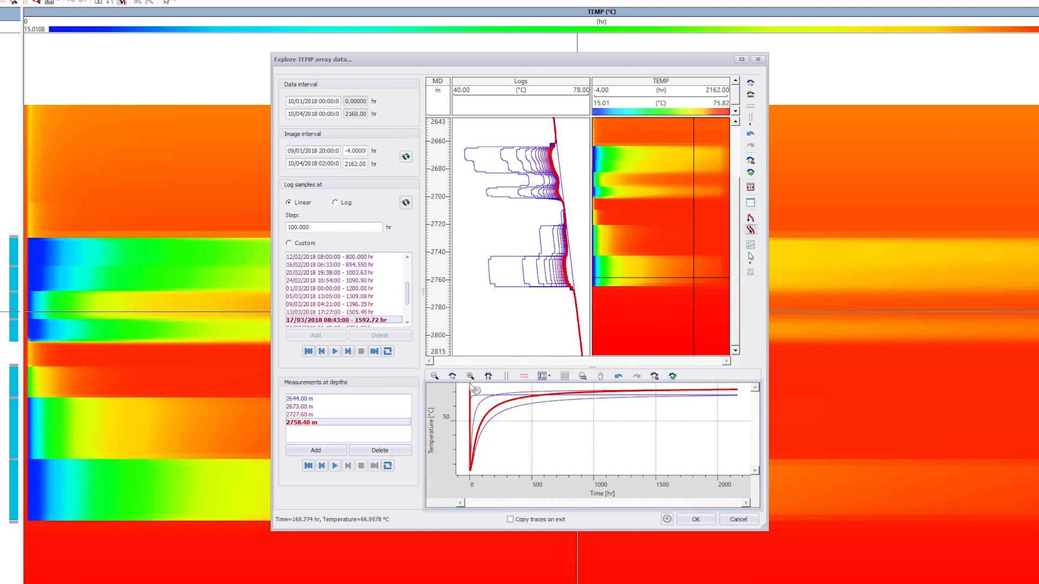
# Switch the log samples to custom times and delete all the existing samples.
pyautogui.click(291, 244)
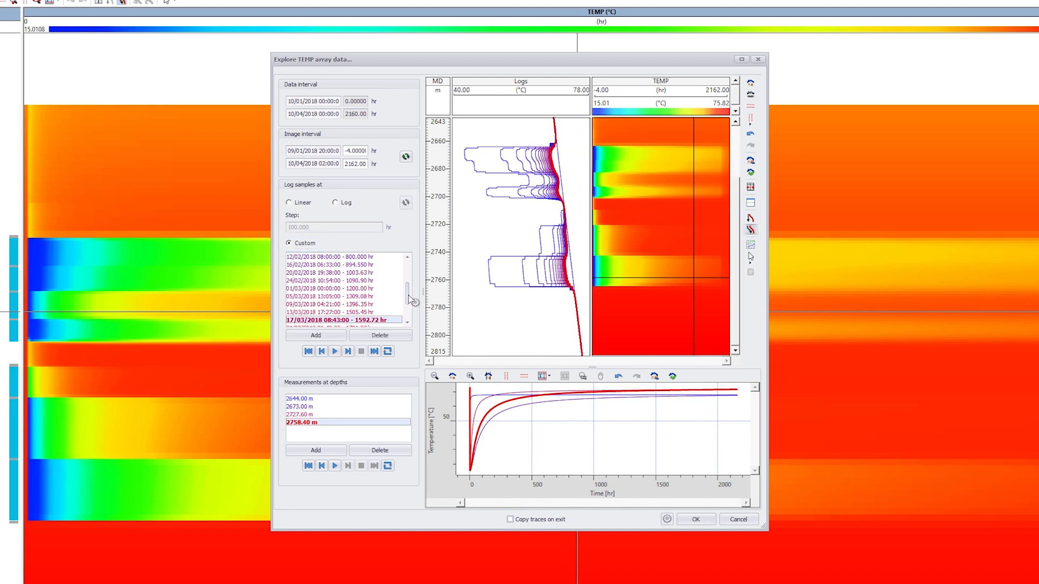
pyautogui.moveTo(408, 296); pyautogui.dragTo(410, 323)
pyautogui.click(390, 321)
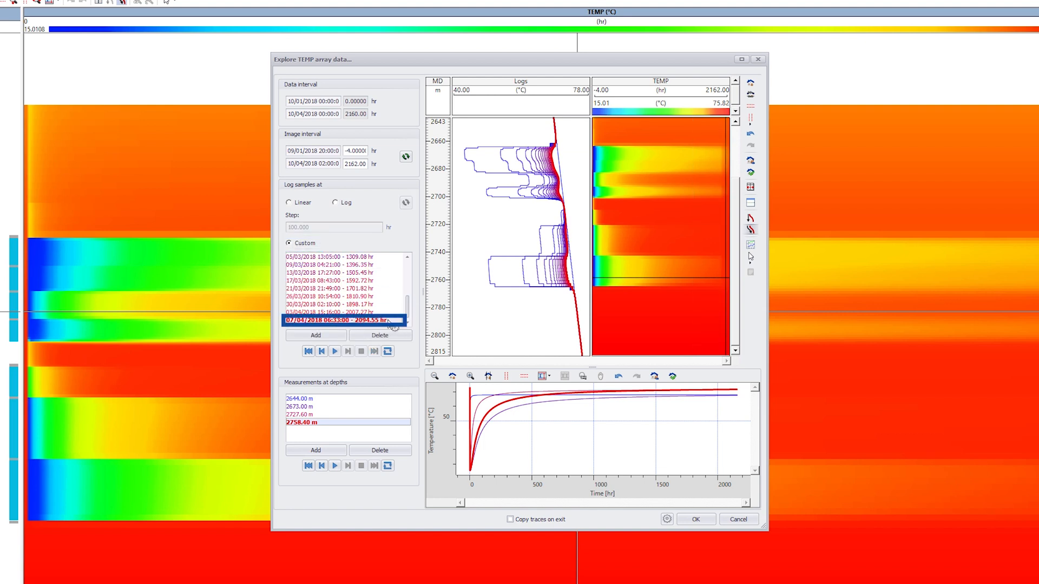
pyautogui.moveTo(409, 317); pyautogui.dragTo(412, 266)
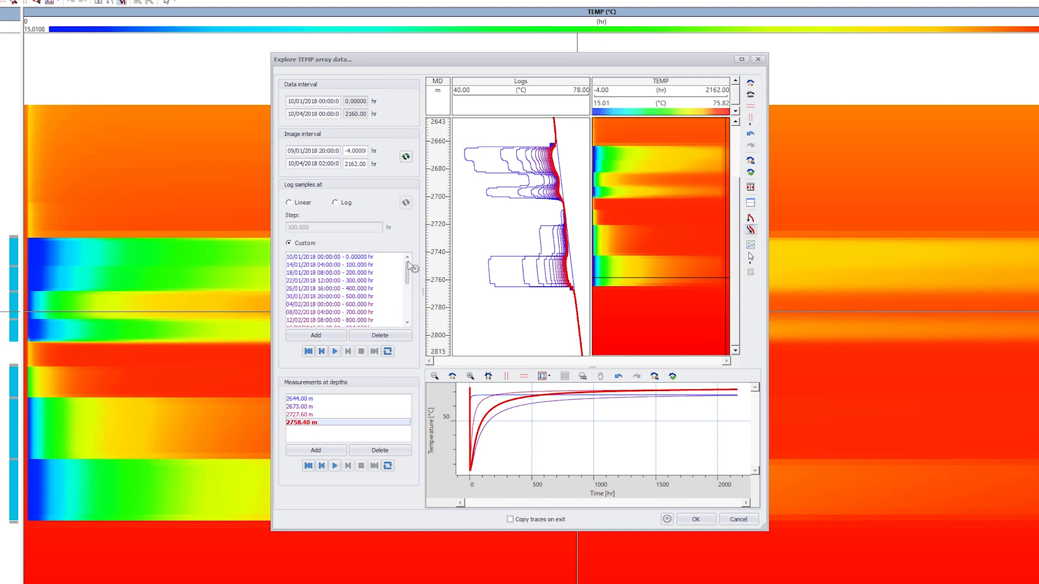
pyautogui.hotkey('ctrl', 'a')
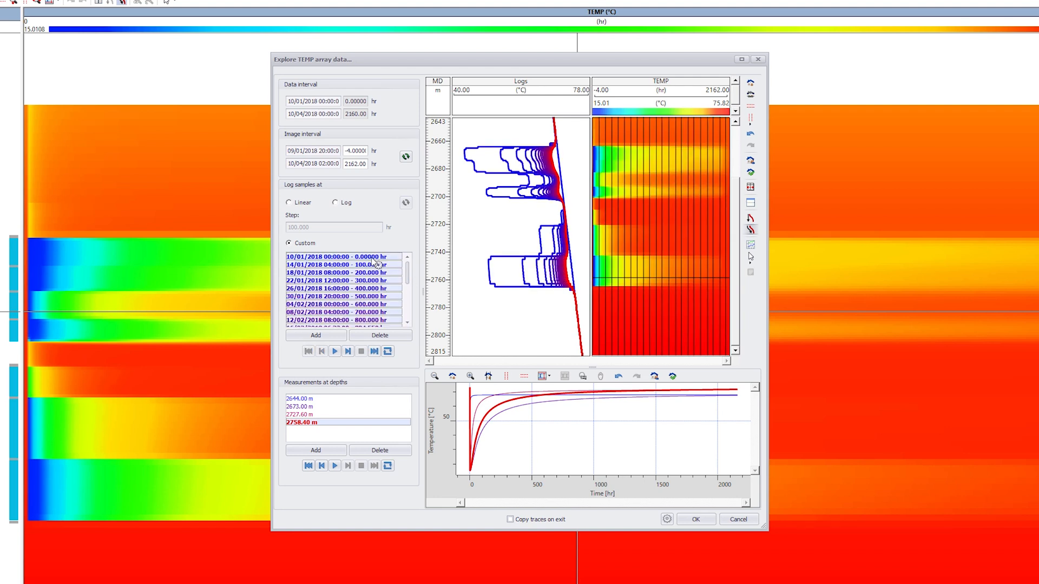
pyautogui.click(391, 336)
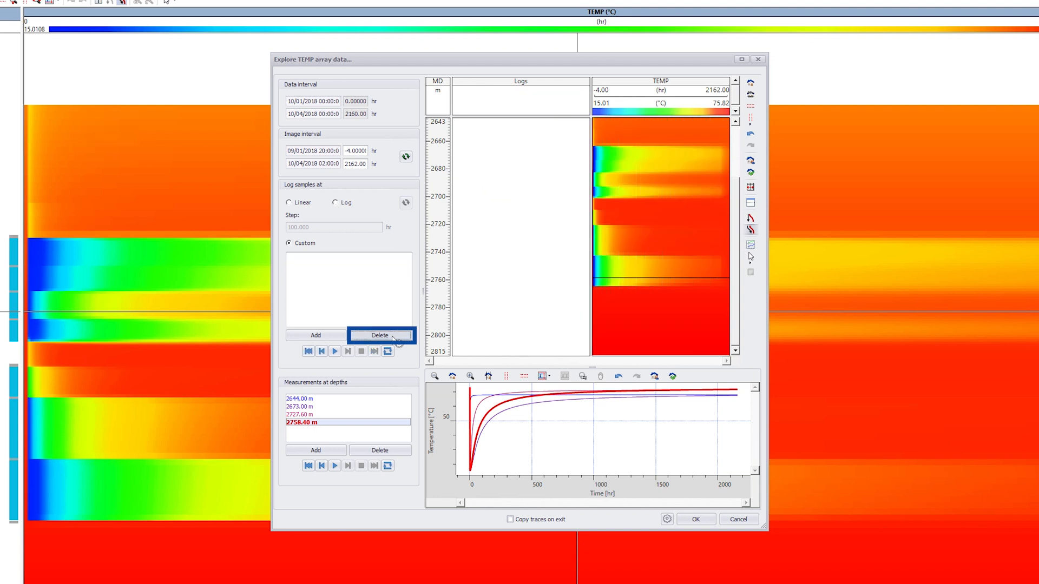
# Add custom log samples at 1, 17 and 218.167 hr from the available series.
pyautogui.click(335, 336)
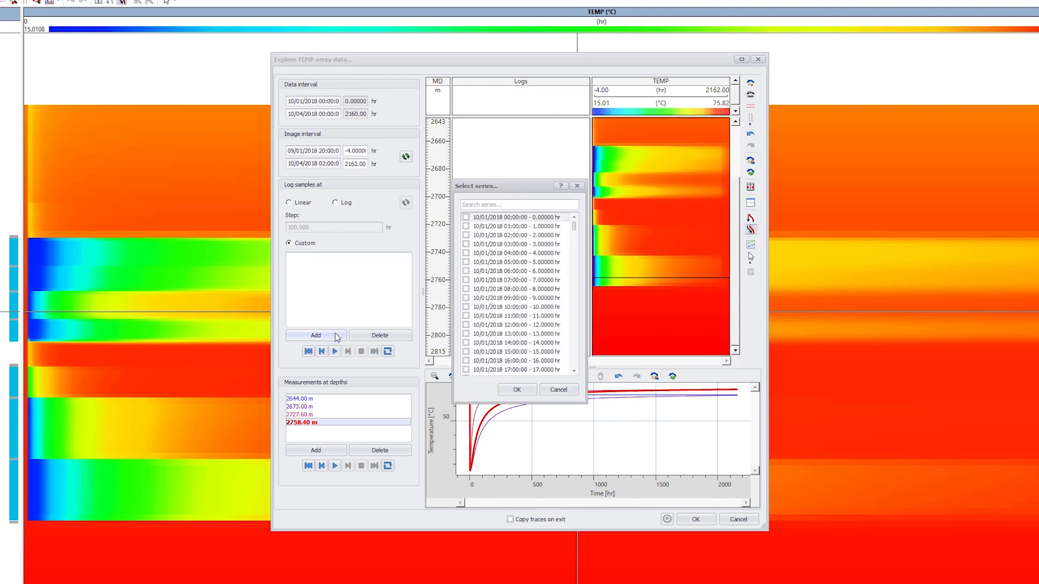
pyautogui.click(466, 226)
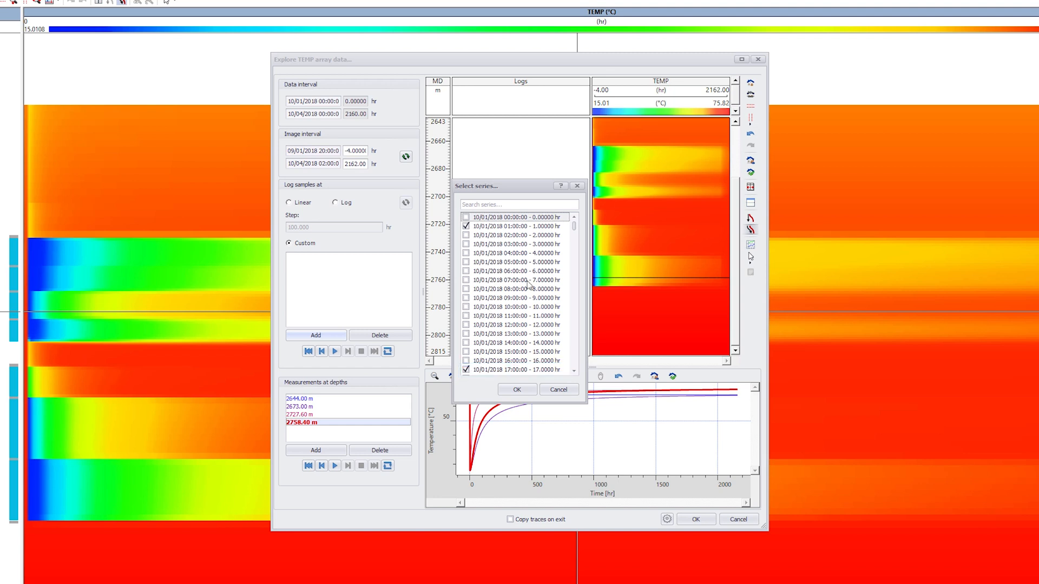
pyautogui.scroll(-8, 575, 233)
pyautogui.moveTo(575, 232); pyautogui.dragTo(576, 259)
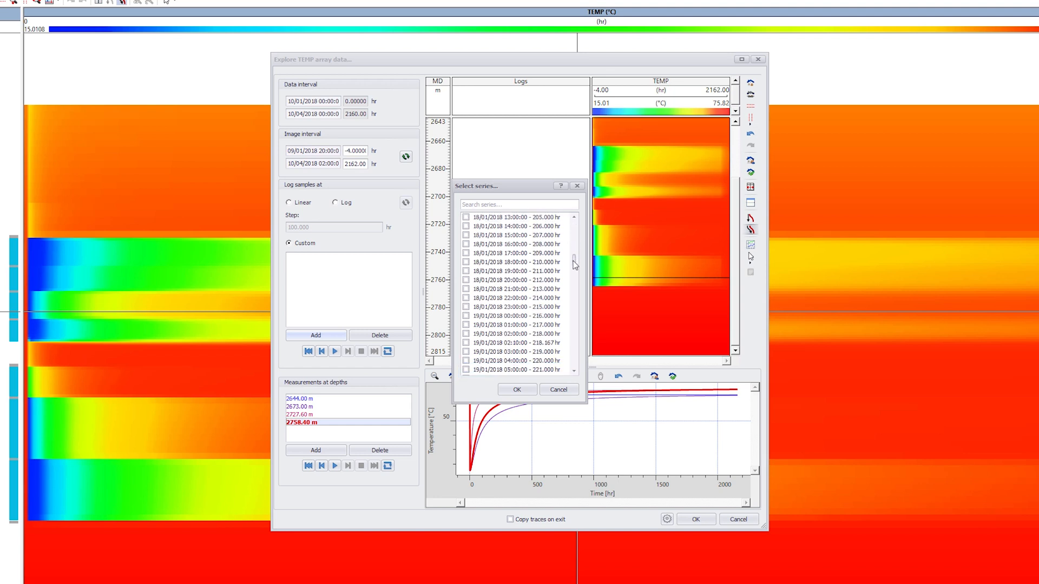
pyautogui.click(466, 342)
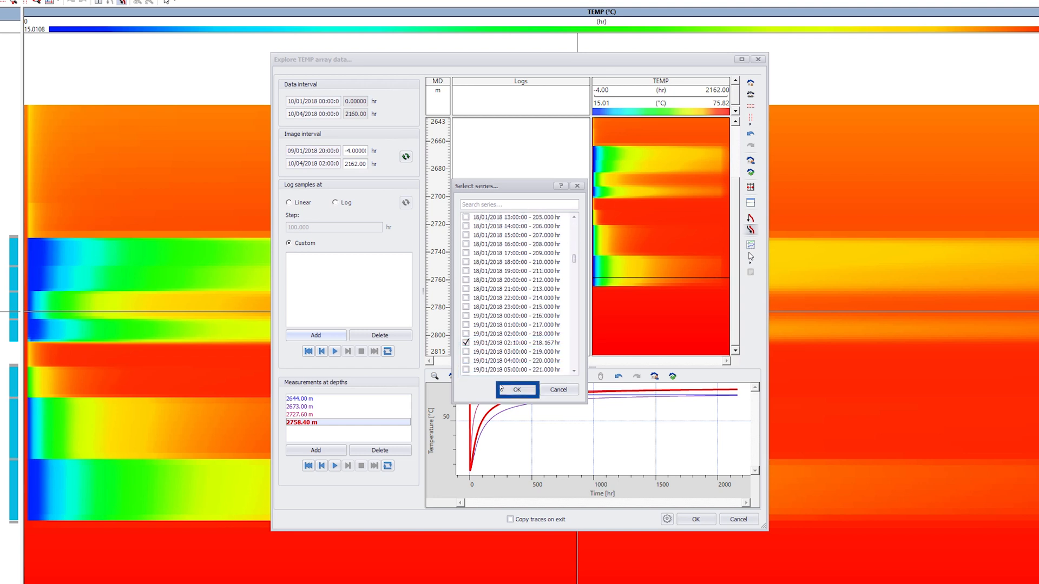
pyautogui.click(517, 389)
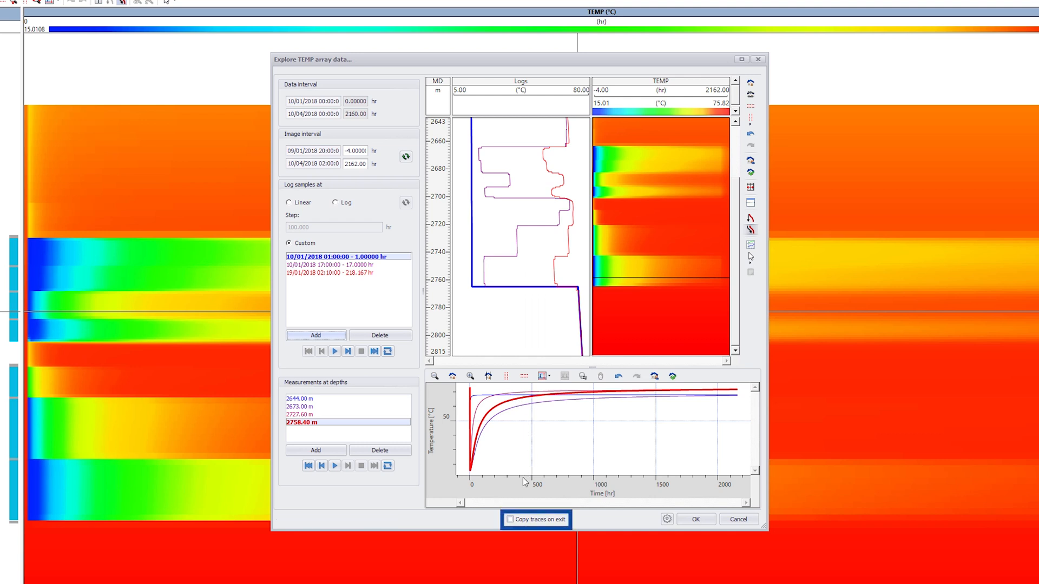
# Enable copying of the traces on exit and accept the TEMP array exploration.
pyautogui.click(509, 520)
pyautogui.click(682, 521)
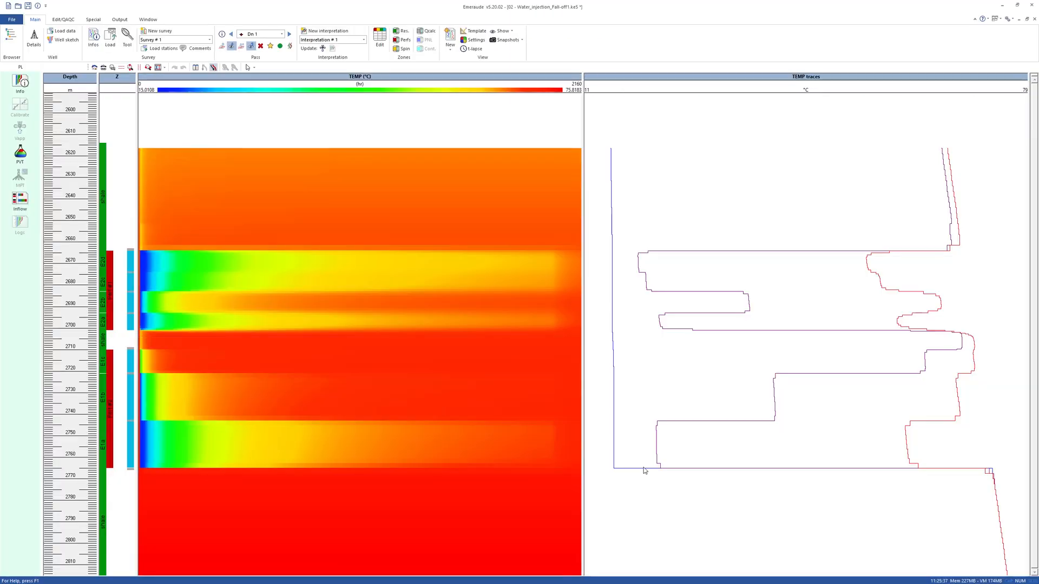